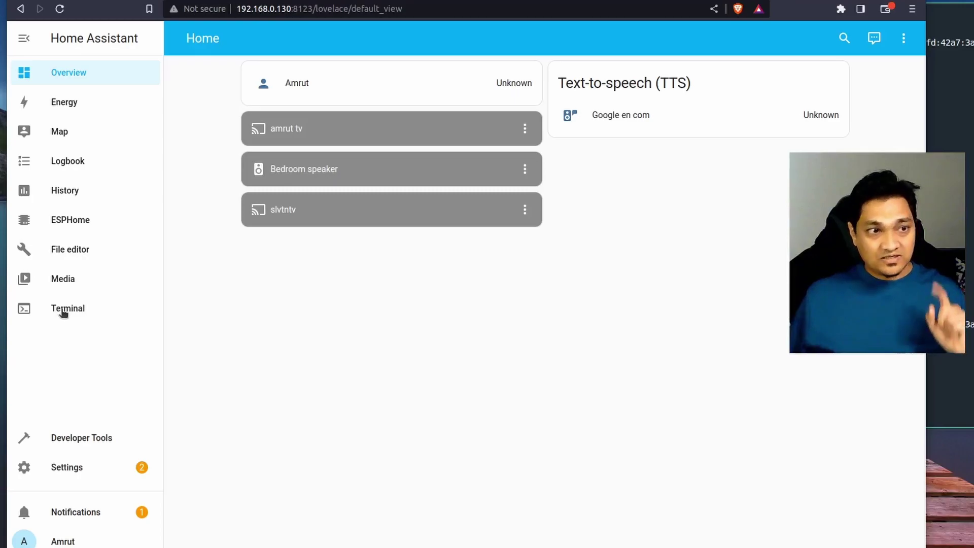
Open the Home Assistant Terminal, then switch to the hacs.xyz HACS download guide.
click(64, 310)
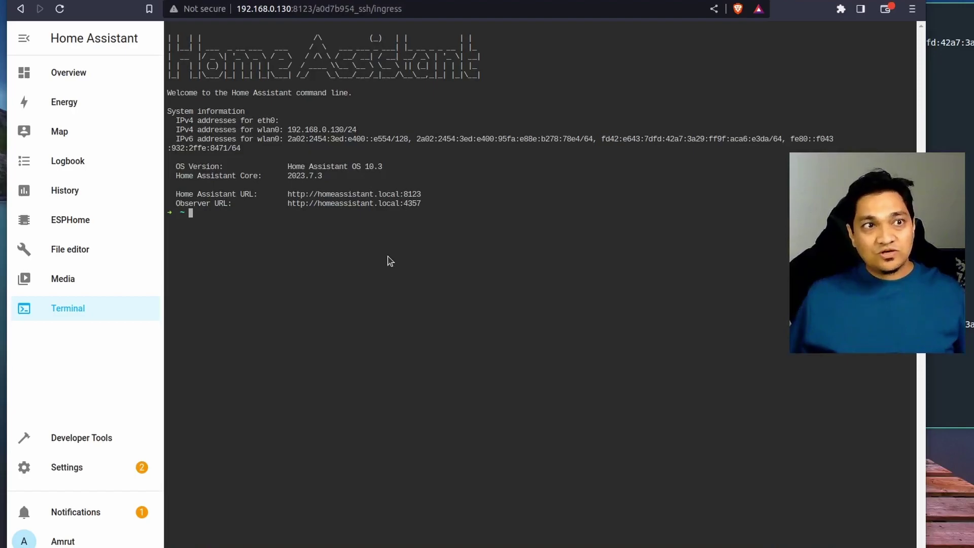
key(ctrl+Tab)
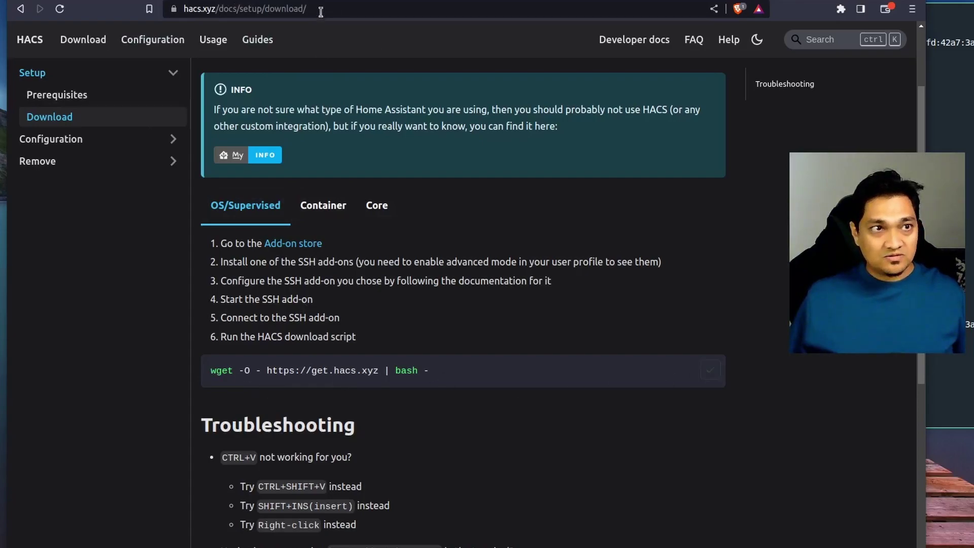
Go back to the Home Assistant Terminal tab with the wget download command copied.
click(118, 1)
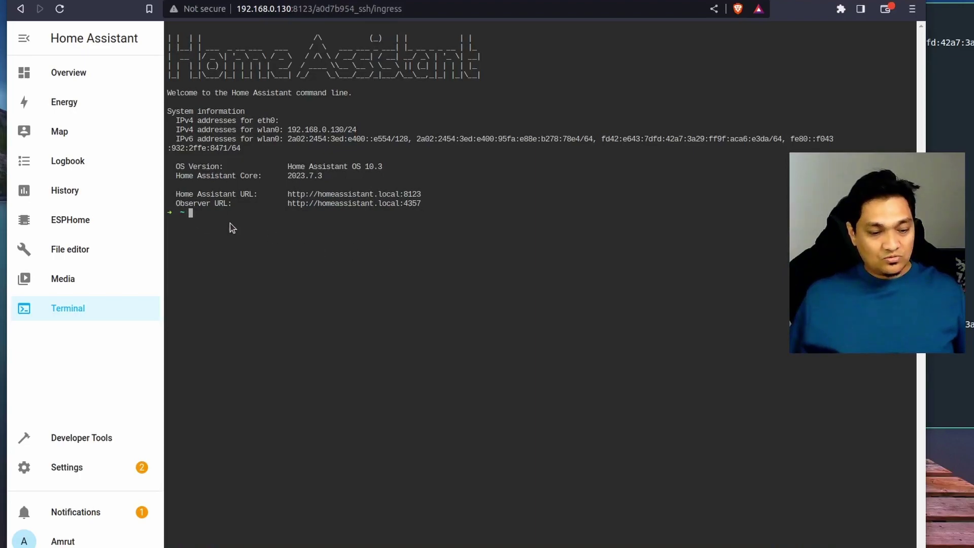
text(wget -O - https://get.hacs.xyz | bash -)
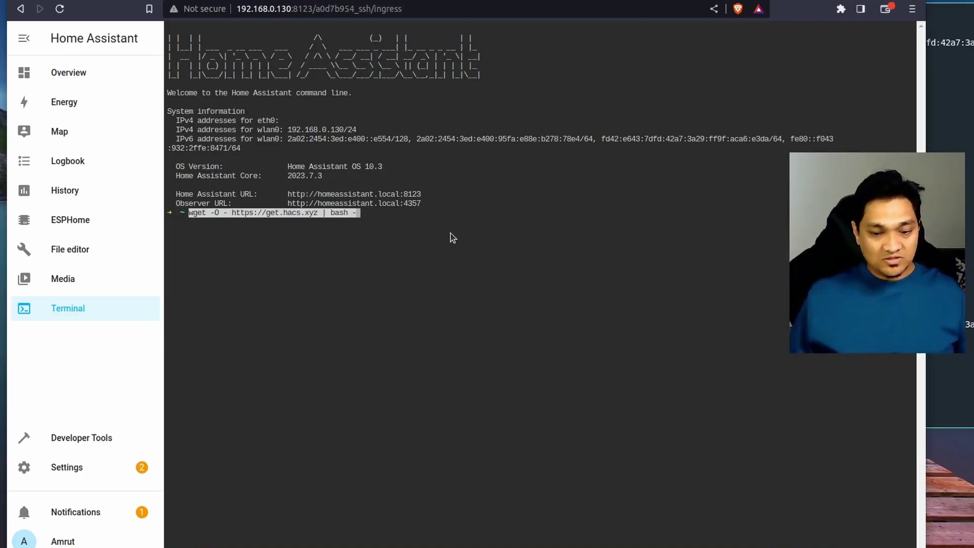
key(Return)
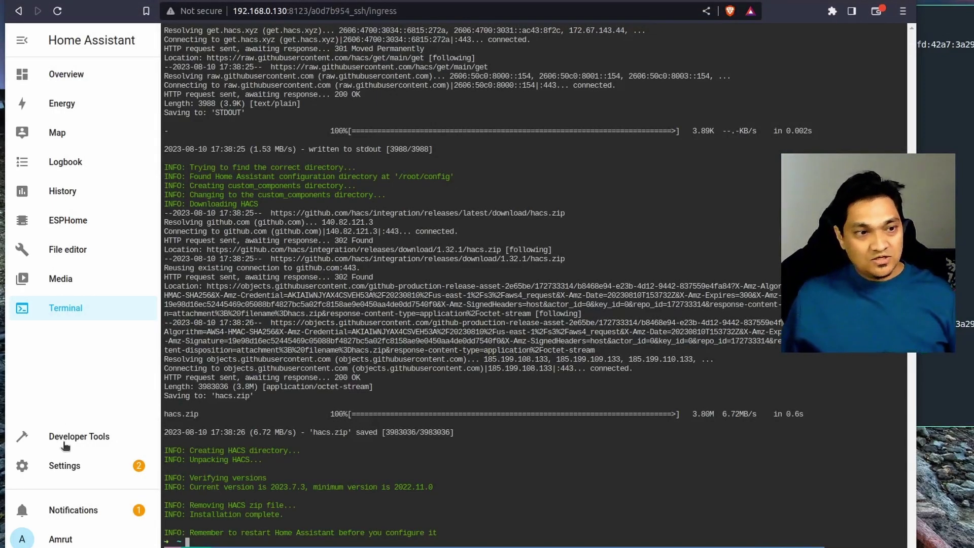
Restart Home Assistant from Settings' three-dot menu and confirm the restart.
click(75, 470)
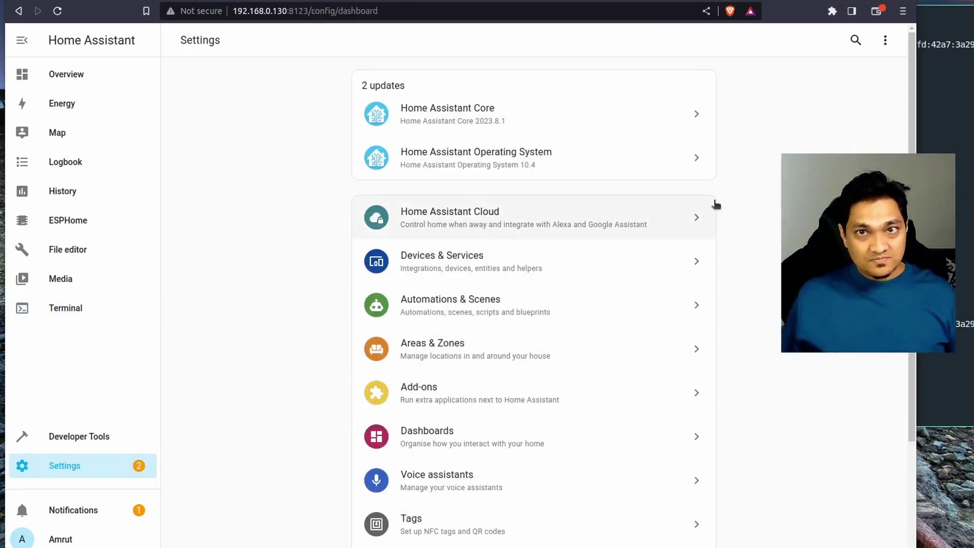
click(886, 43)
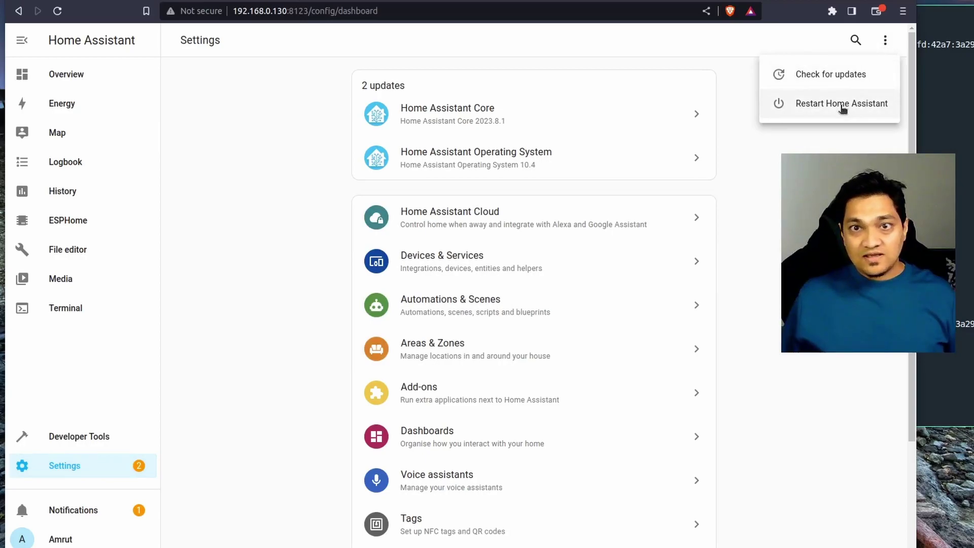
click(843, 104)
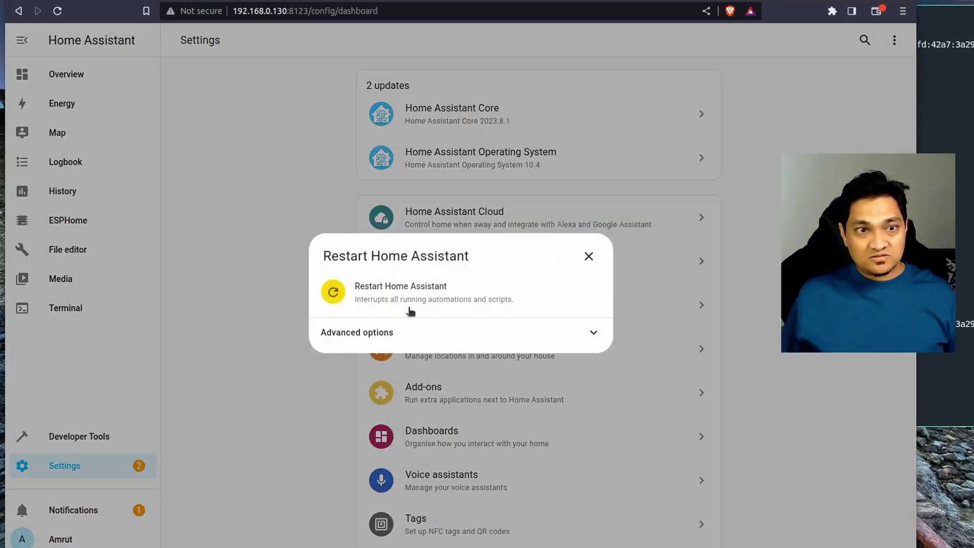
click(424, 300)
click(565, 330)
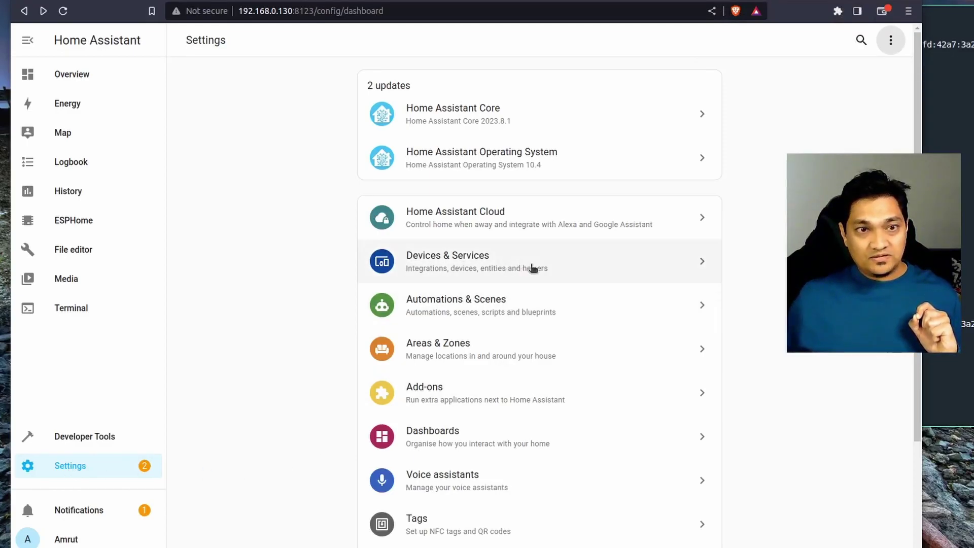
Add a new integration from Devices & Services, searching 'hac' and choosing HACS.
click(533, 268)
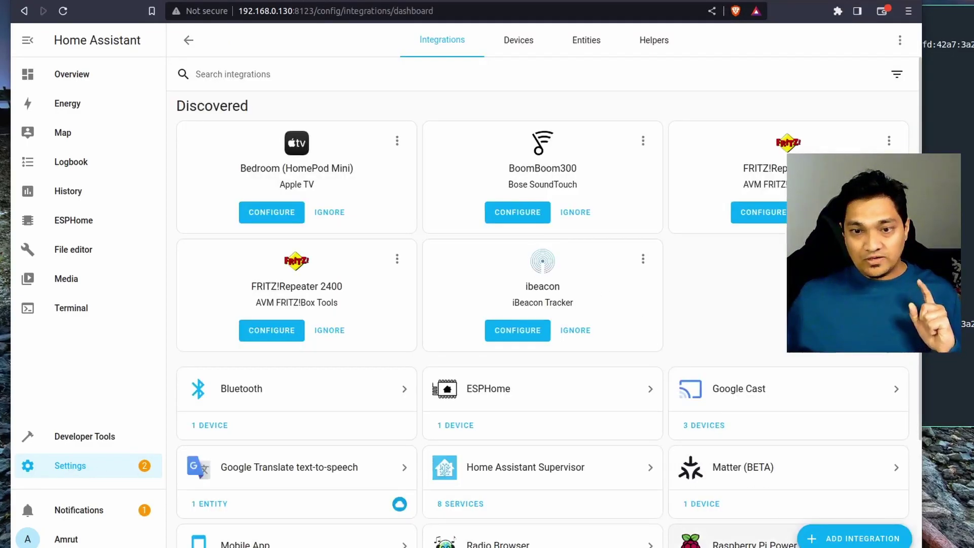
click(857, 539)
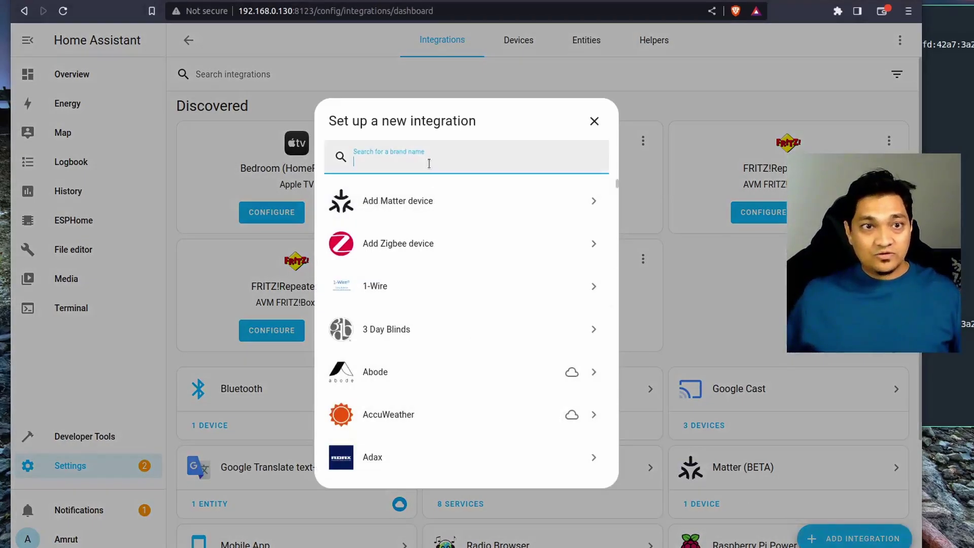
text(hac)
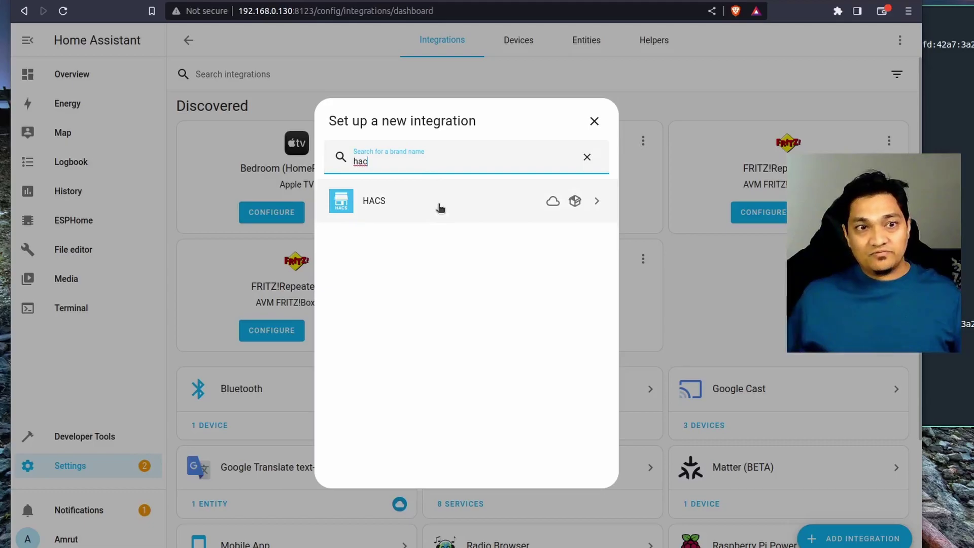
click(440, 208)
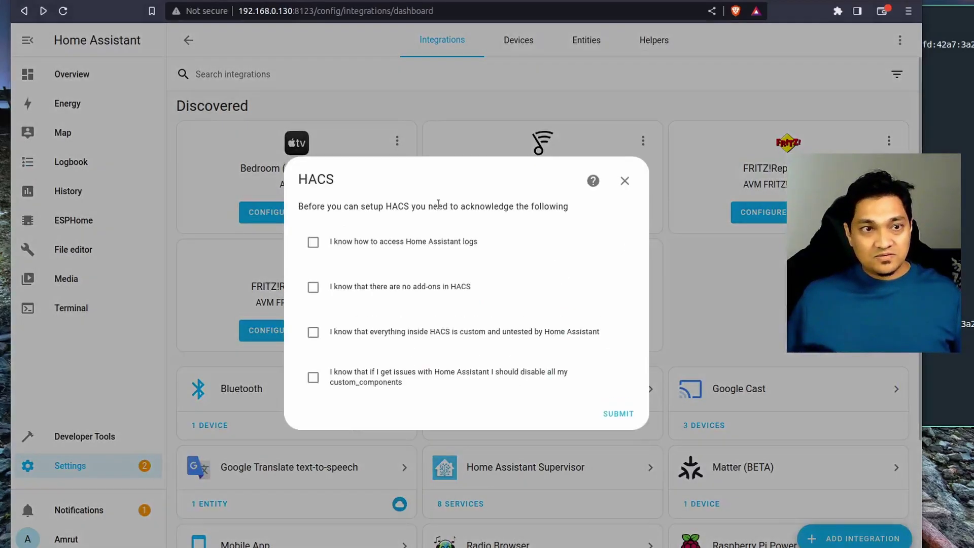
Tick all four HACS acknowledgement checkboxes and submit them.
click(316, 255)
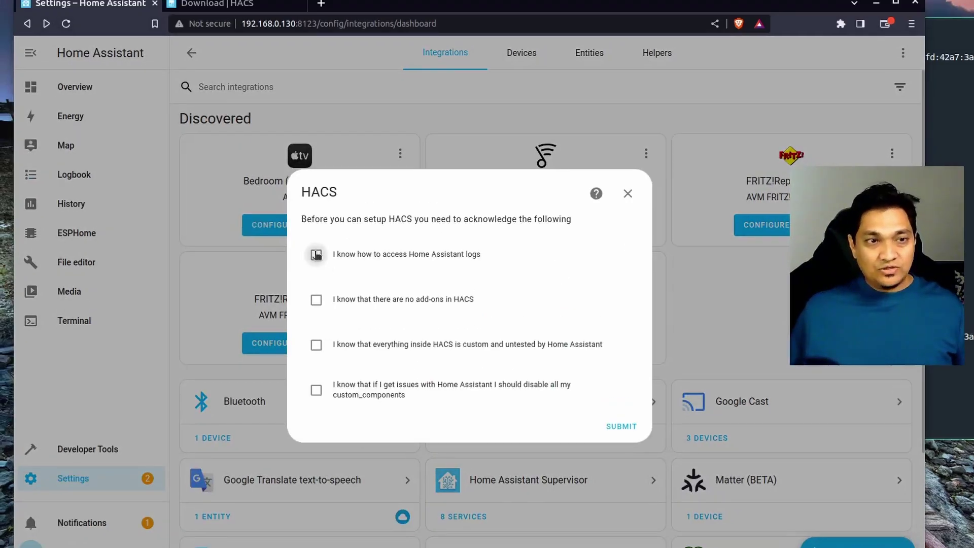
click(316, 300)
click(316, 344)
click(317, 390)
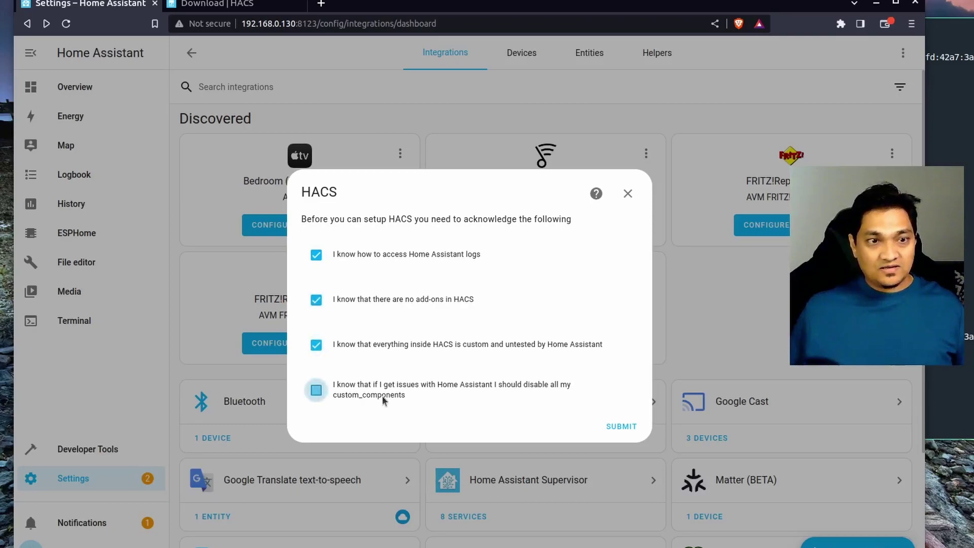
click(622, 428)
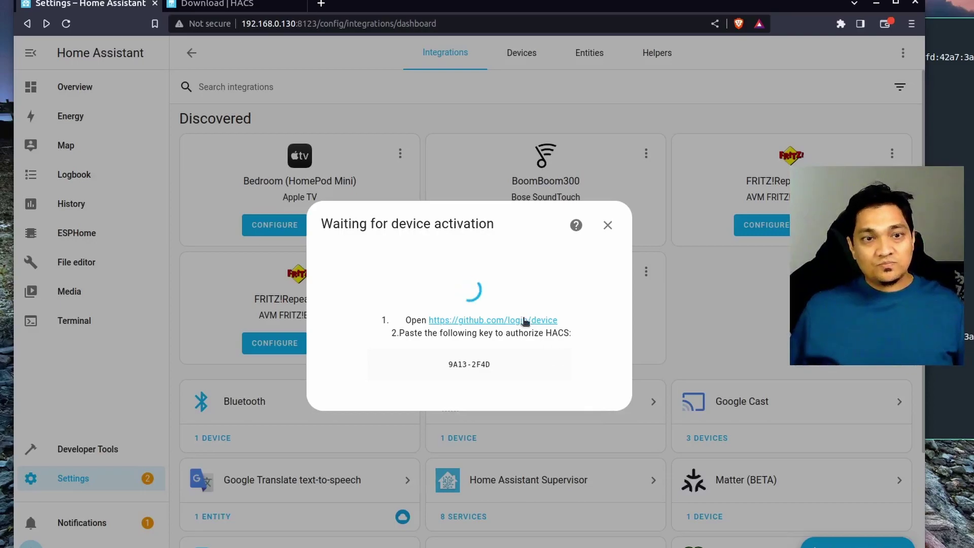
Follow the github.com/login/device link from the HACS device activation dialog.
click(483, 324)
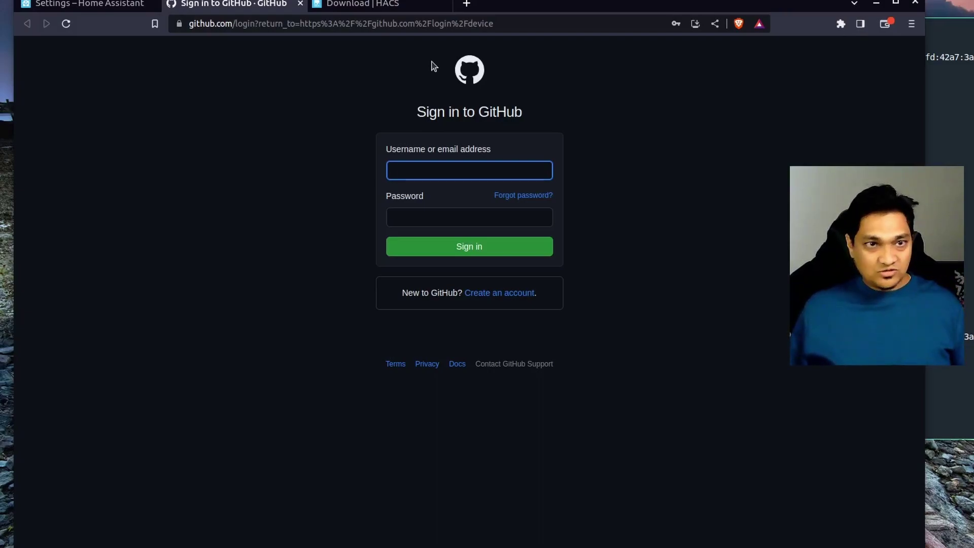
Sign in to GitHub using the browser's saved login.
click(487, 174)
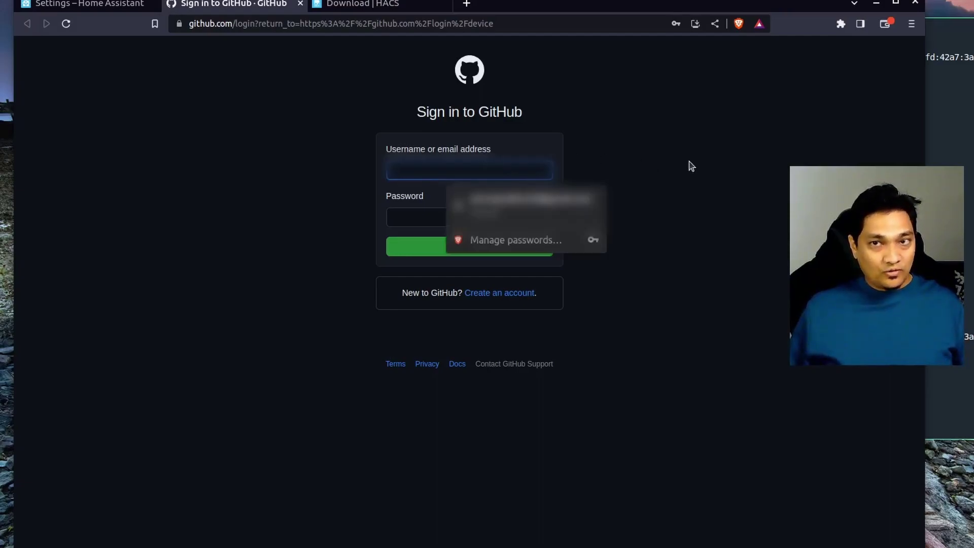
click(530, 200)
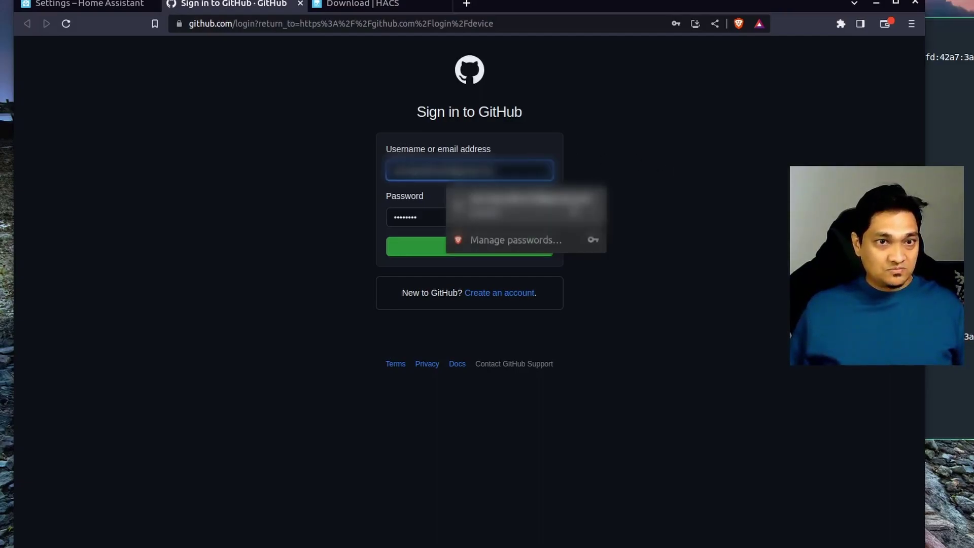
click(438, 251)
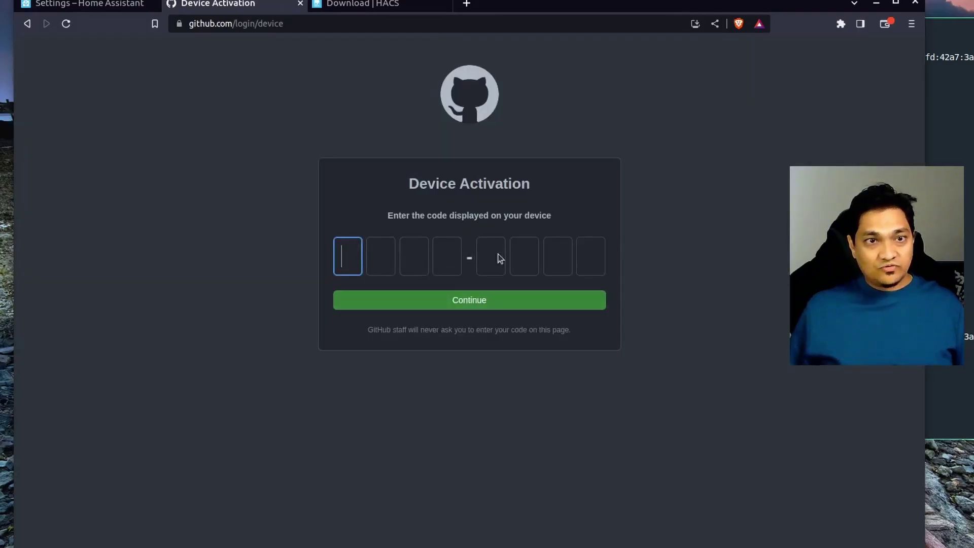
Copy the activation key from Home Assistant, enter it on GitHub, and authorize HACS.
click(122, 7)
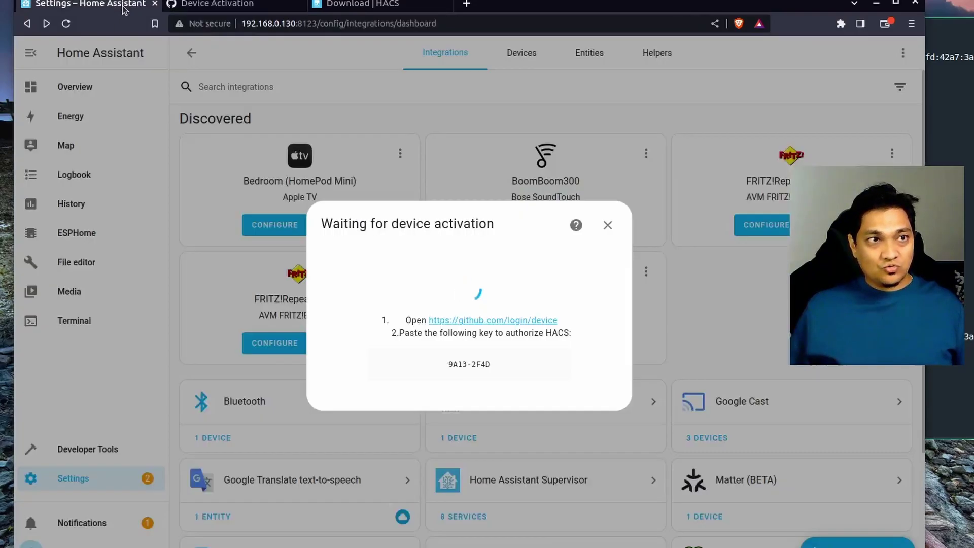
drag(447, 364, 497, 367)
key(ctrl+c)
click(218, 4)
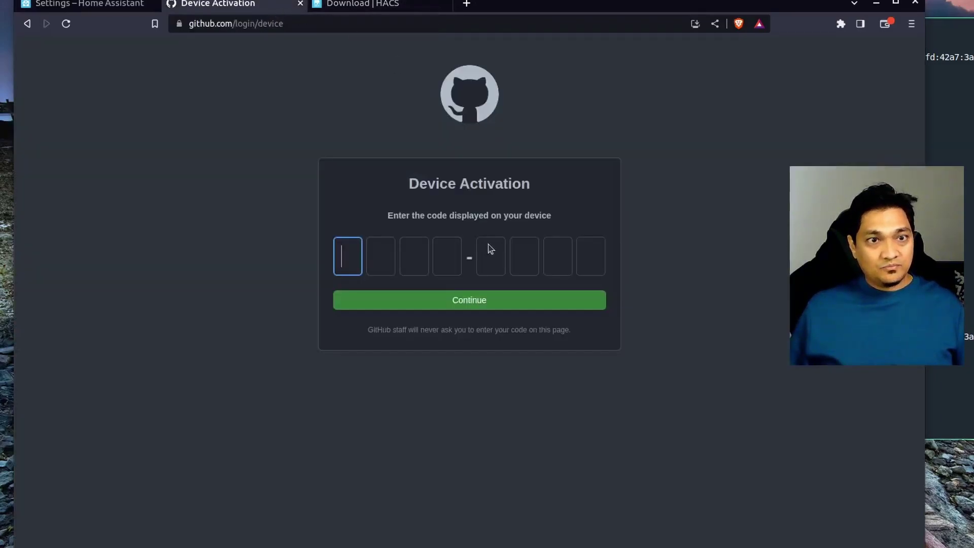
key(ctrl+v)
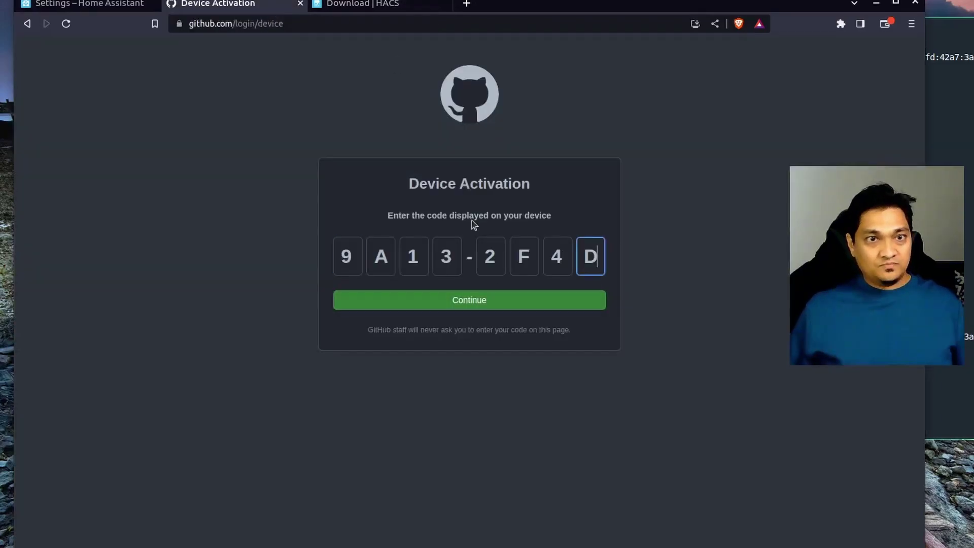
click(502, 302)
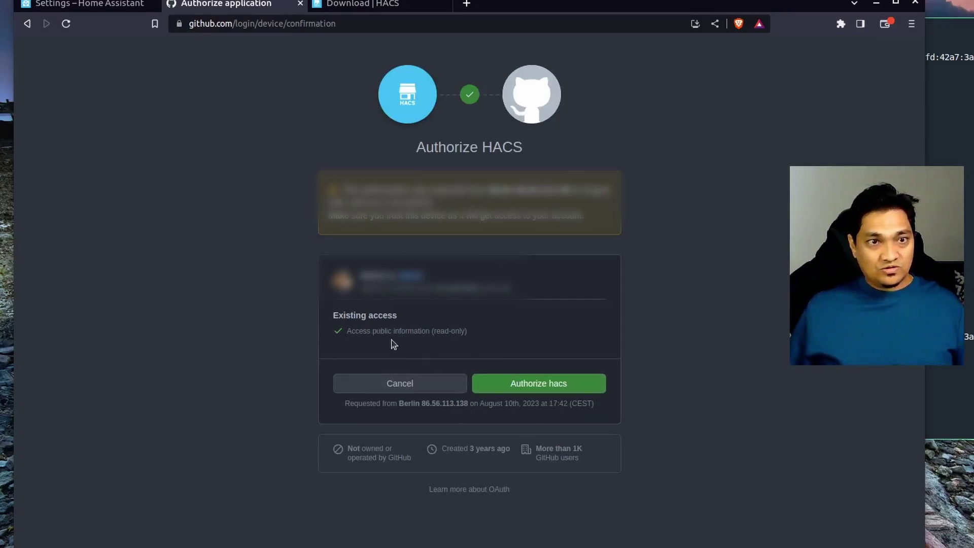
click(518, 386)
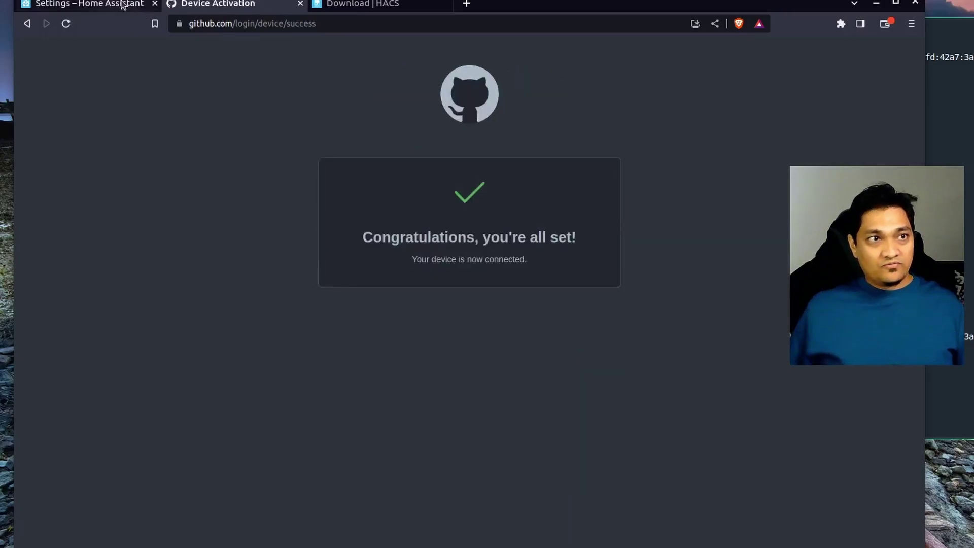
Finish the HACS integration in the Success dialog and reload Home Assistant with F5.
click(122, 4)
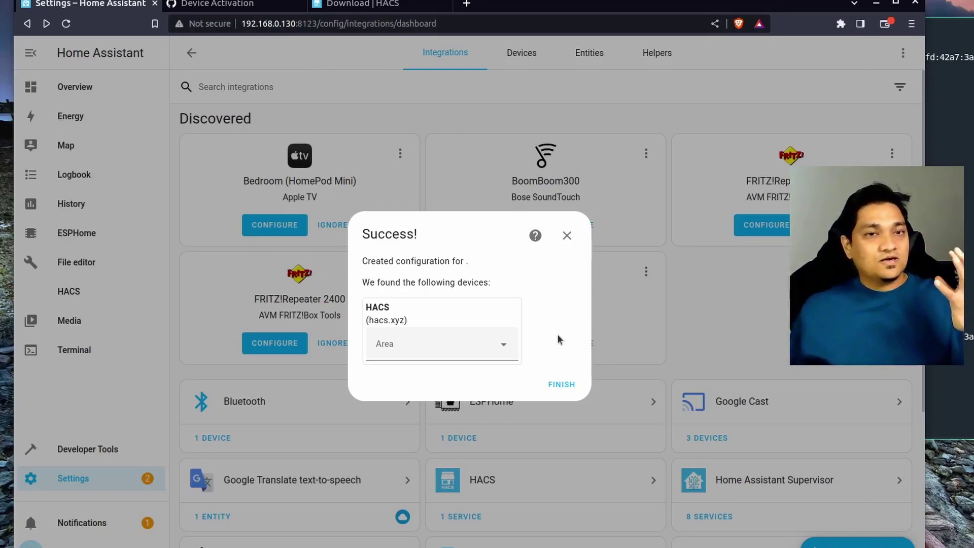
click(568, 389)
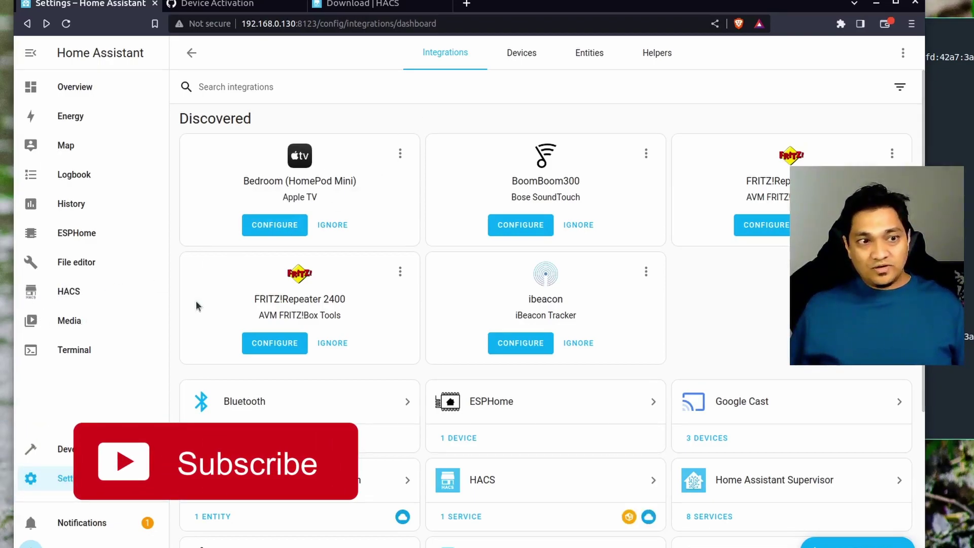
key(F5)
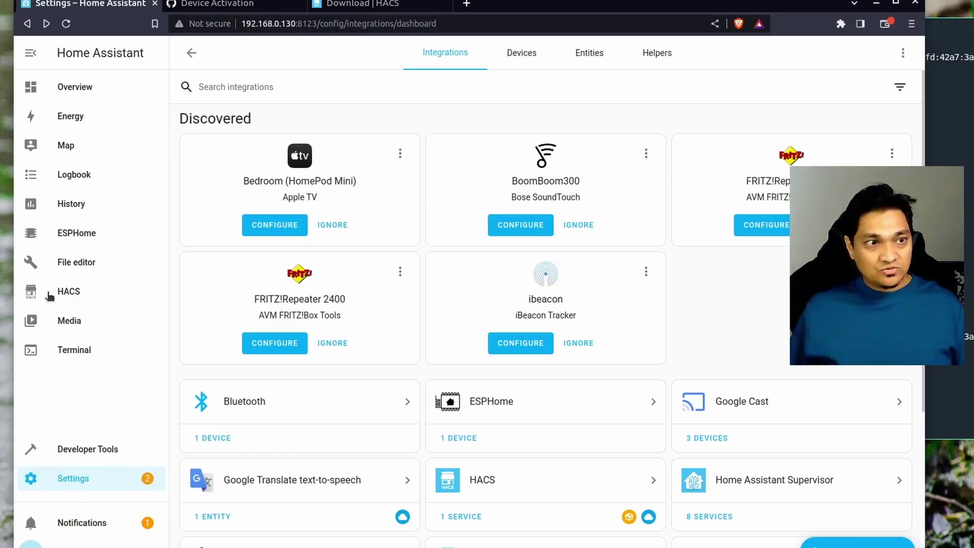
Open HACS, browse its frontend repositories, view Integrations, then return to the Frontend section.
click(79, 297)
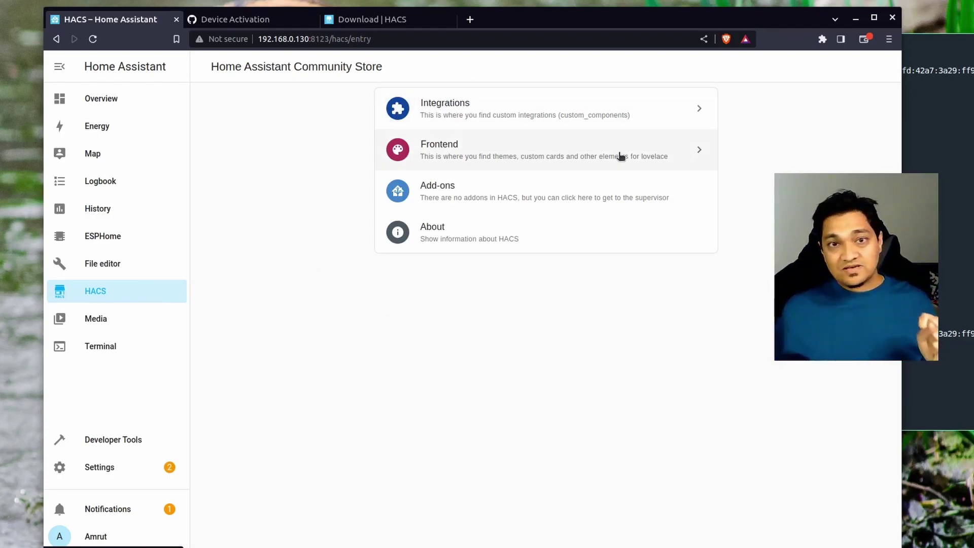
click(622, 156)
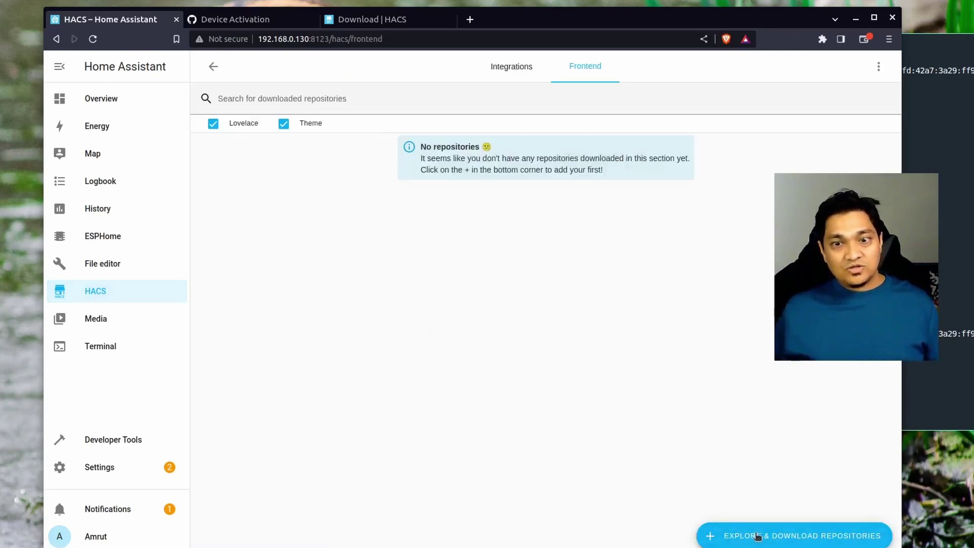
click(769, 537)
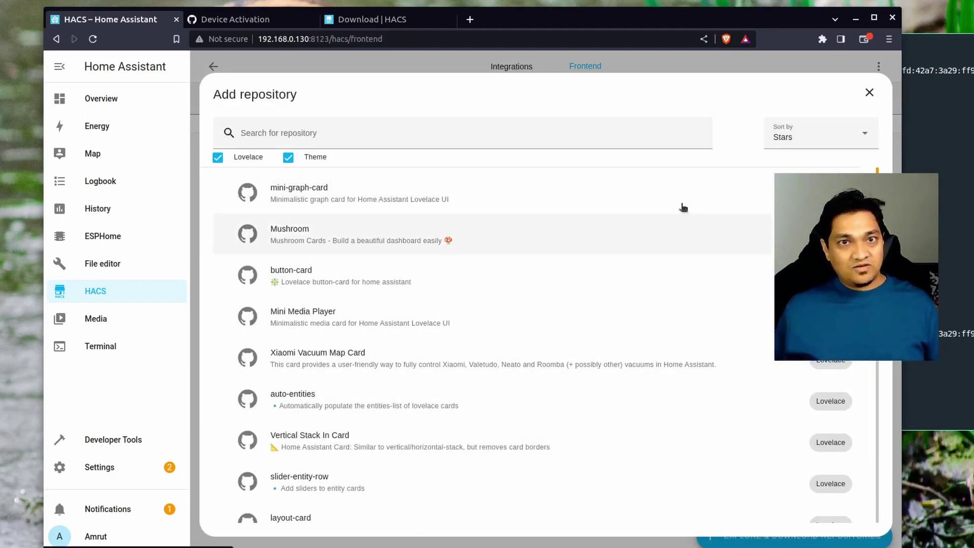
click(870, 92)
click(533, 70)
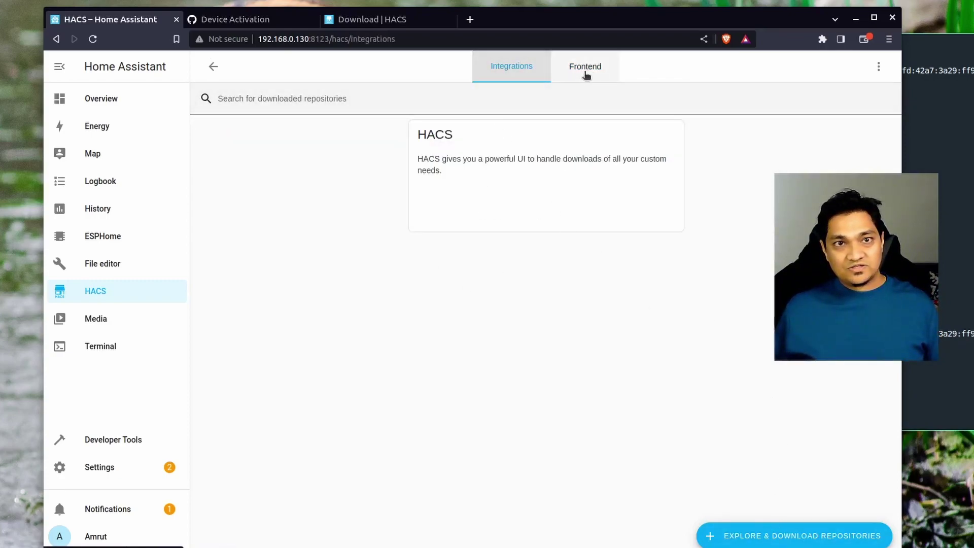
click(590, 73)
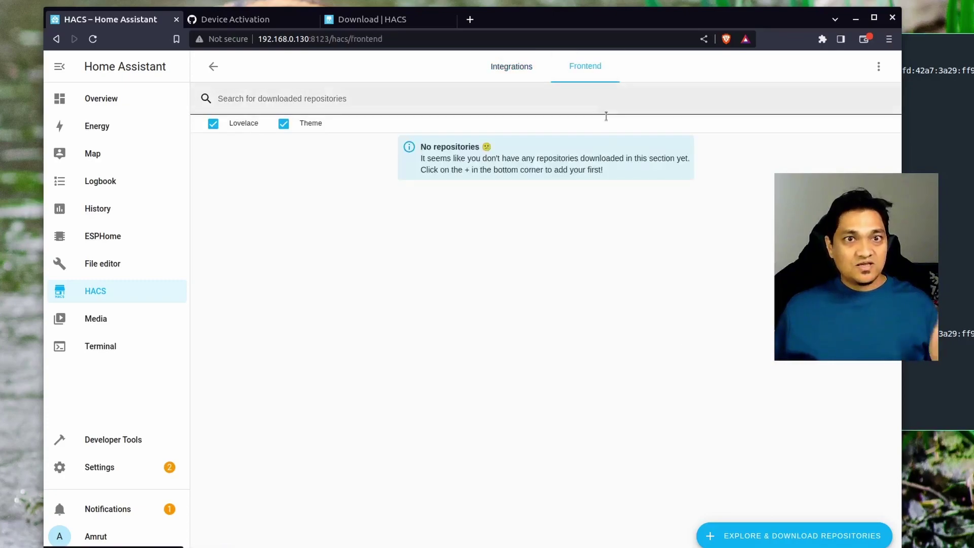